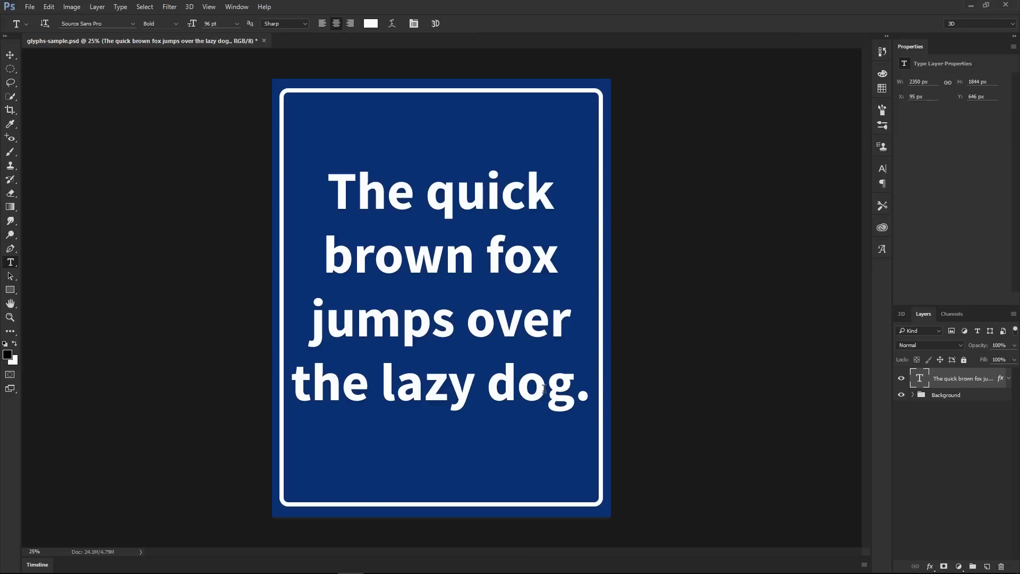
Hide and reshow the background and pangram layers, and briefly preview the Glyphs panel.
{"action": "left_click", "coordinate": [902, 395]}
{"action": "left_click", "coordinate": [901, 379]}
{"action": "left_click", "coordinate": [901, 380]}
{"action": "left_click", "coordinate": [237, 6]}
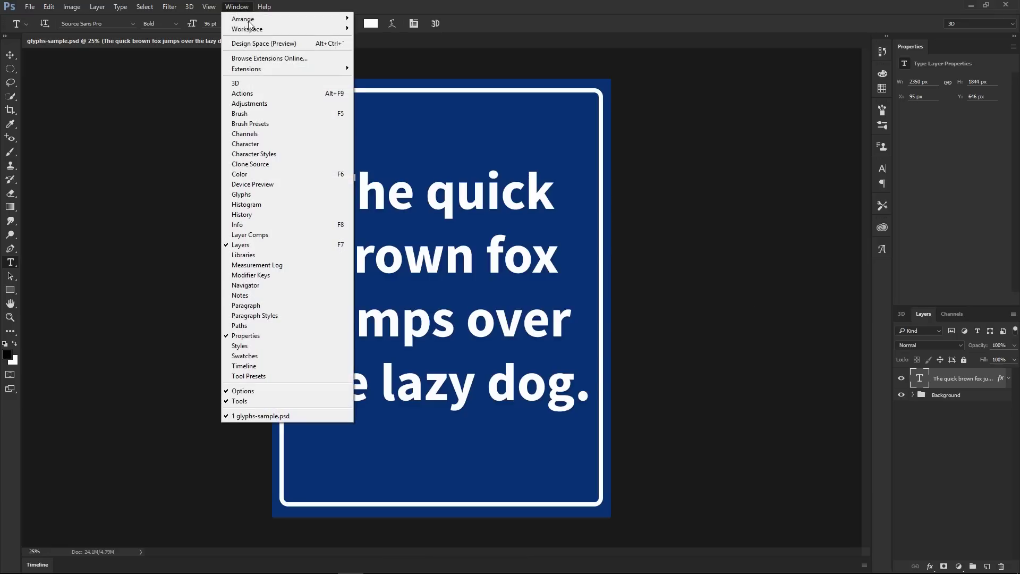
{"action": "left_click", "coordinate": [241, 194]}
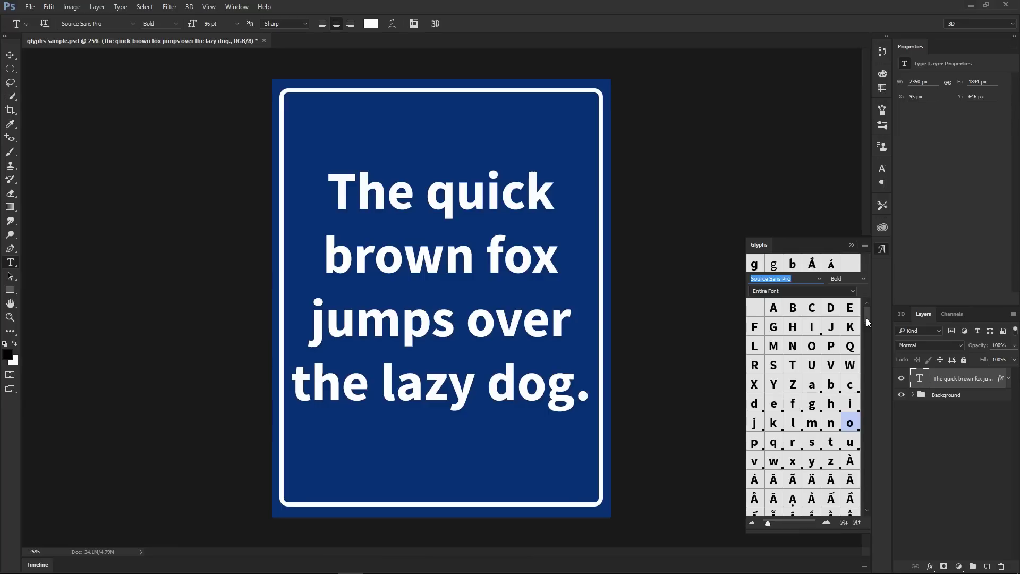
{"action": "mouse_move", "coordinate": [866, 317]}
{"action": "left_mouse_down"}
{"action": "mouse_move", "coordinate": [868, 393]}
{"action": "mouse_move", "coordinate": [885, 325]}
{"action": "left_mouse_up"}
{"action": "left_click", "coordinate": [851, 245]}
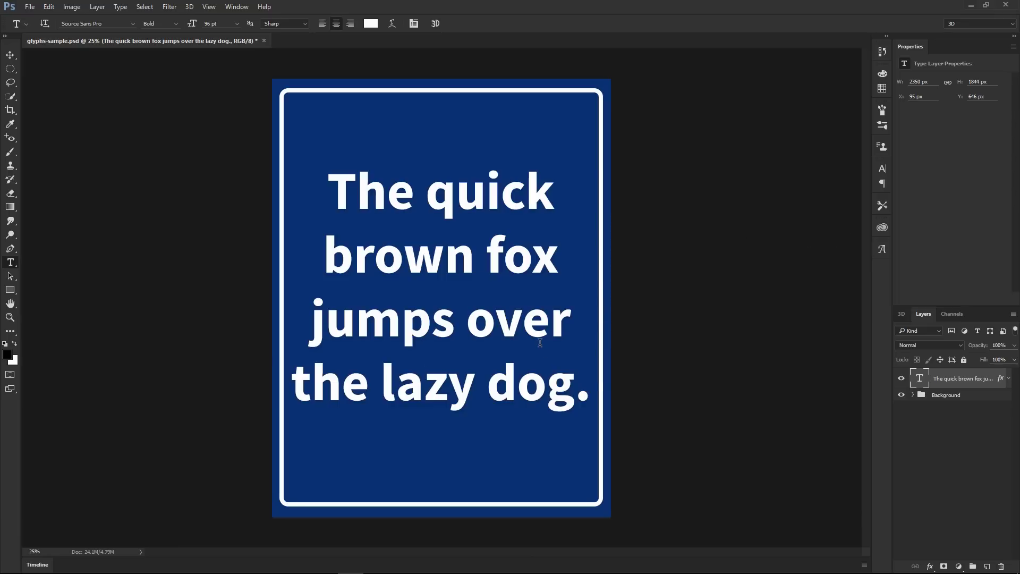
Replace the g in 'dog' with the second alternate g from Alternates For Selection.
{"action": "double_click", "coordinate": [561, 388]}
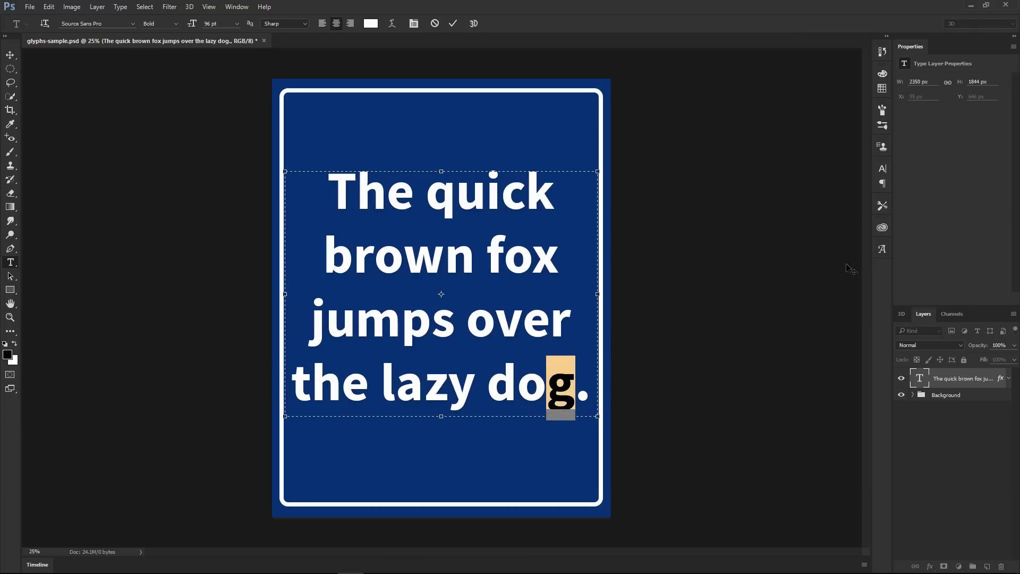
{"action": "left_click", "coordinate": [882, 249]}
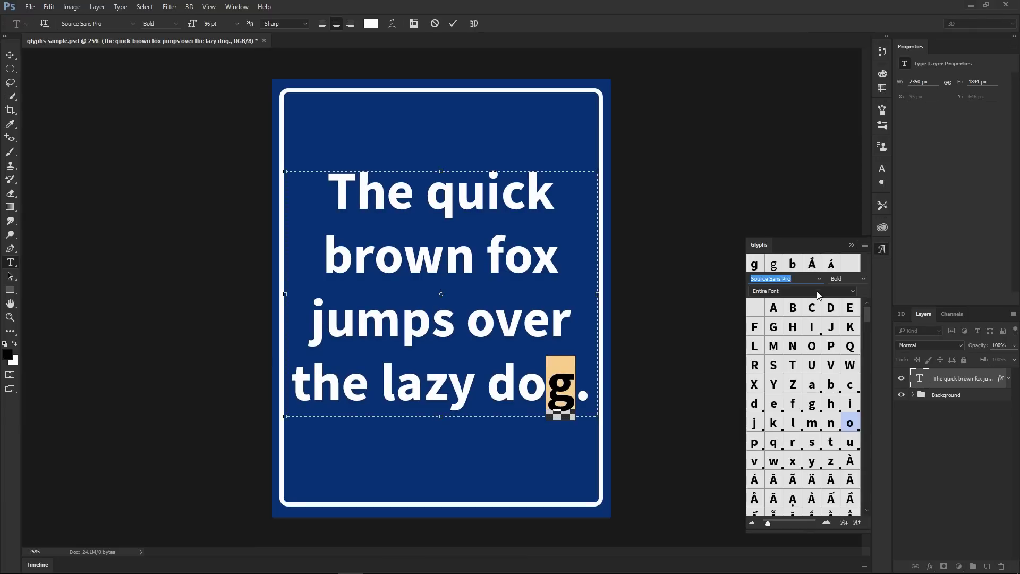
{"action": "left_click", "coordinate": [851, 290]}
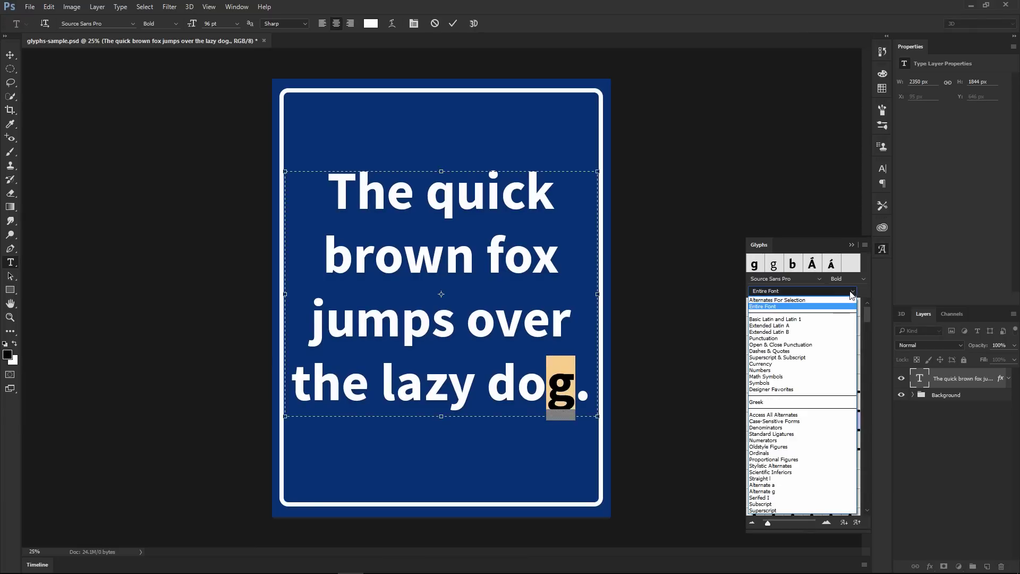
{"action": "left_click", "coordinate": [783, 301]}
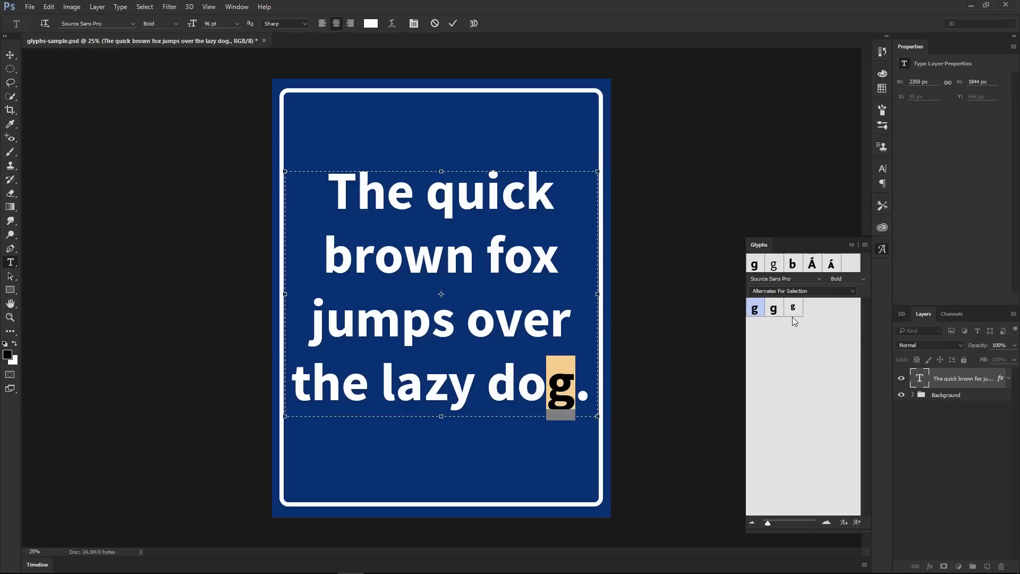
{"action": "double_click", "coordinate": [773, 309]}
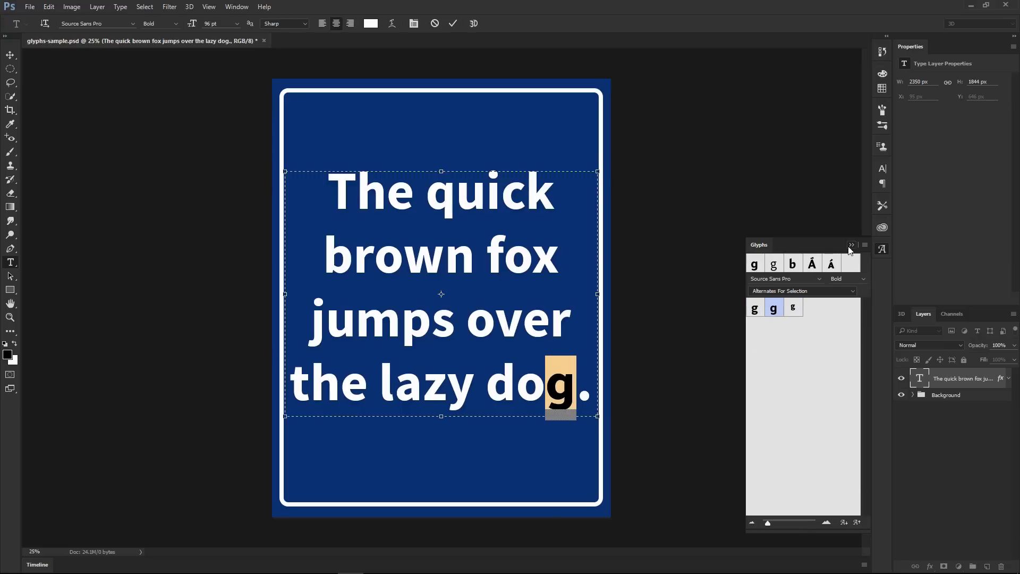
{"action": "left_click", "coordinate": [851, 245]}
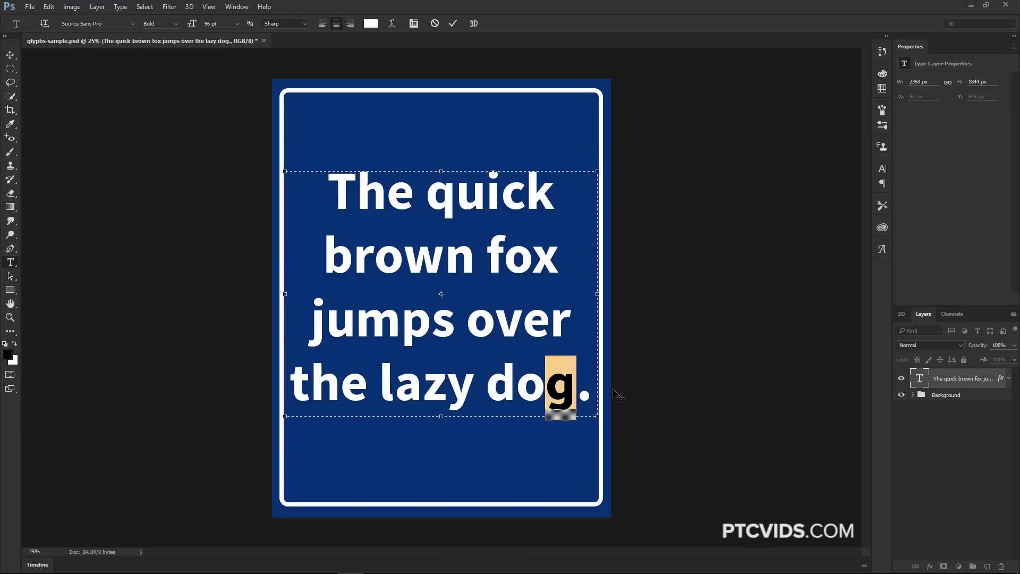
Swap the a in 'lazy' for its single-storey alternate glyph.
{"action": "left_click", "coordinate": [421, 387]}
{"action": "left_click_drag", "start_coordinate": [421, 385], "coordinate": [405, 385]}
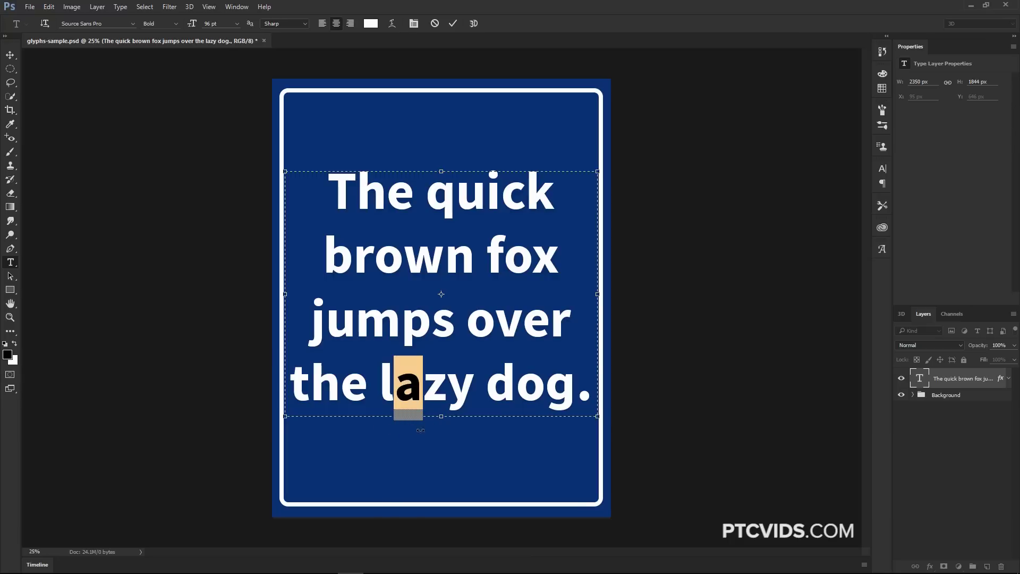
{"action": "mouse_move", "coordinate": [408, 414]}
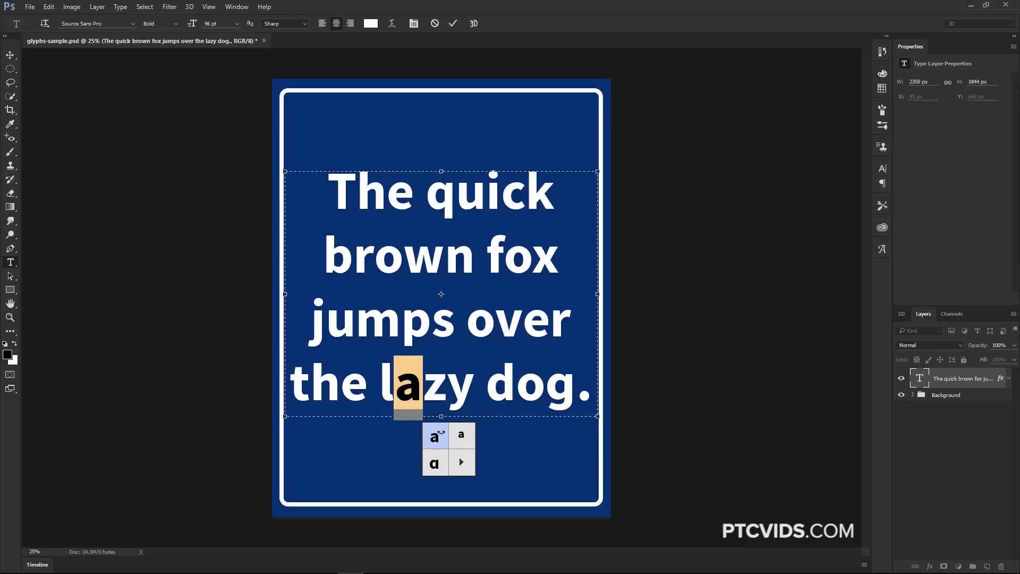
{"action": "left_click", "coordinate": [436, 462]}
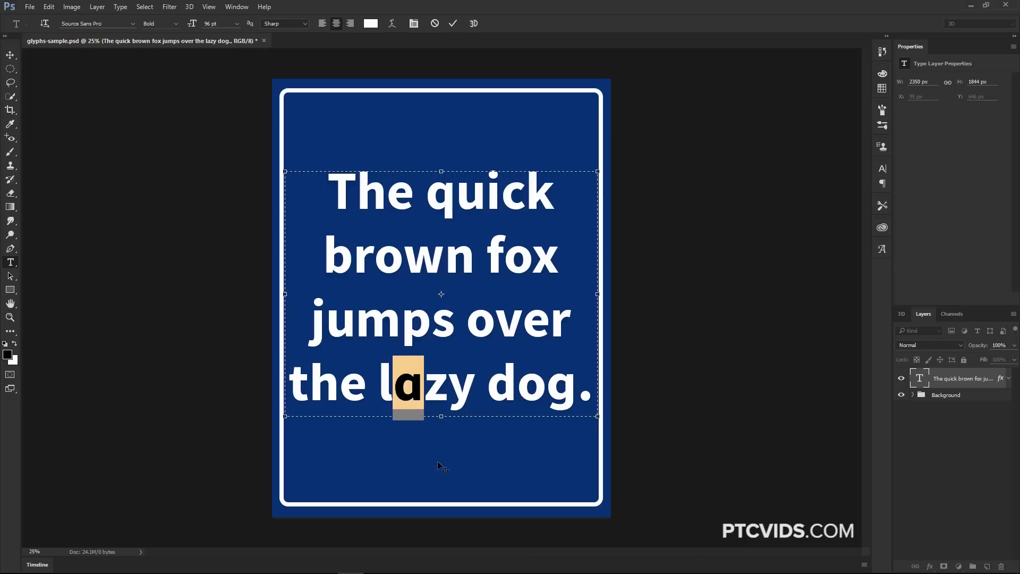
Try the superscript s in 'jumps', then revert it to the normal s.
{"action": "double_click", "coordinate": [443, 323]}
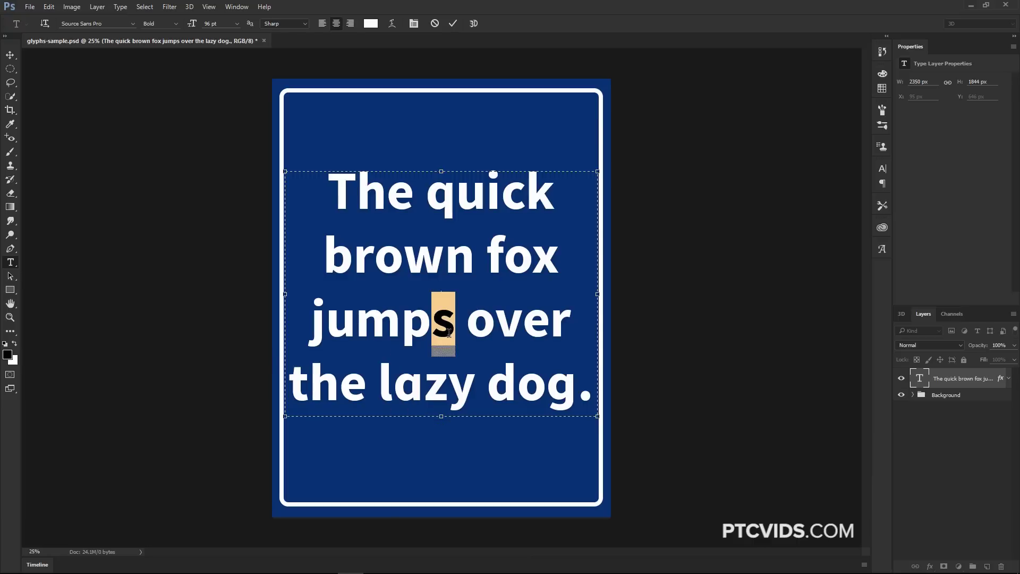
{"action": "mouse_move", "coordinate": [443, 321]}
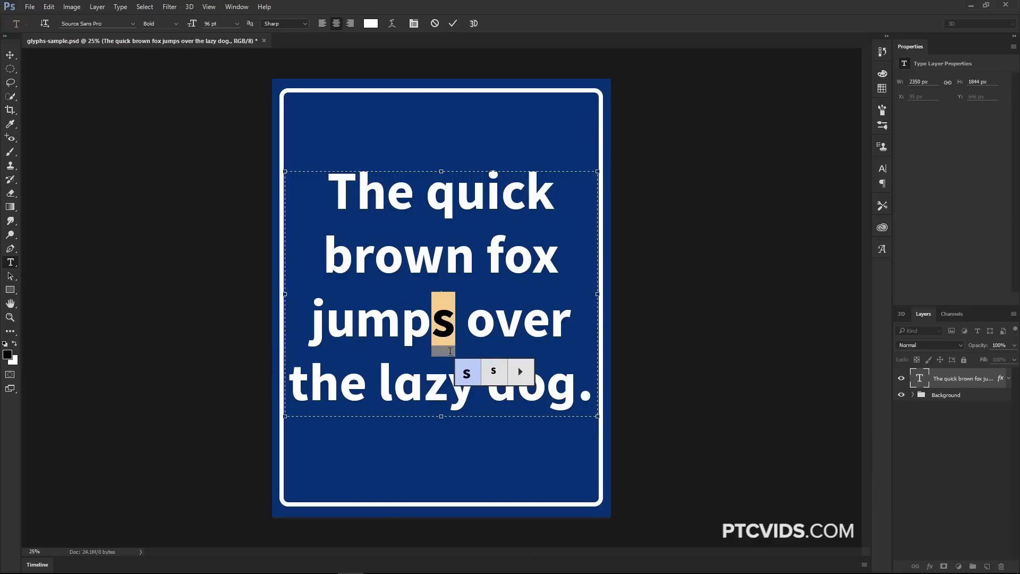
{"action": "left_click", "coordinate": [493, 371]}
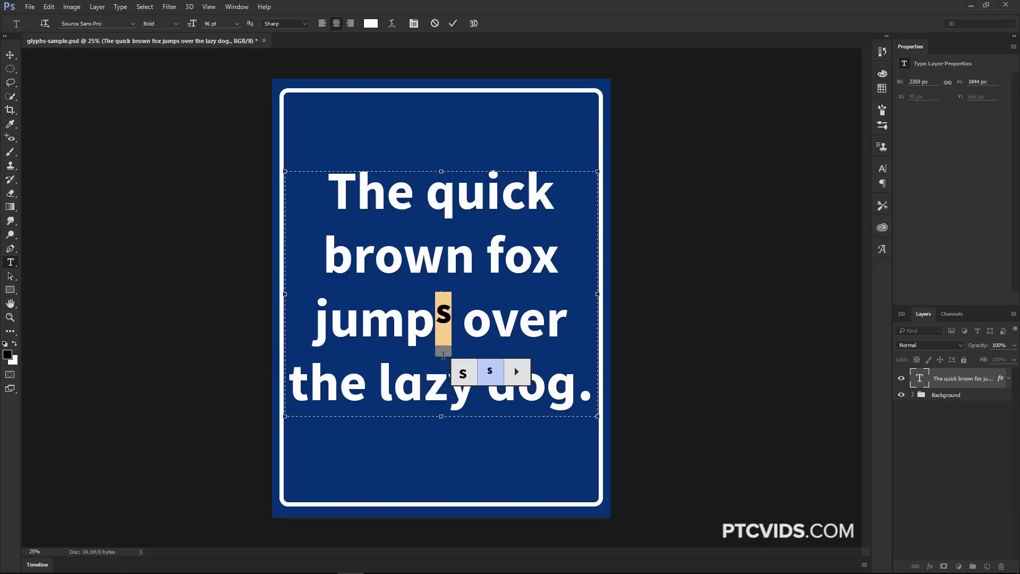
{"action": "left_click", "coordinate": [463, 372]}
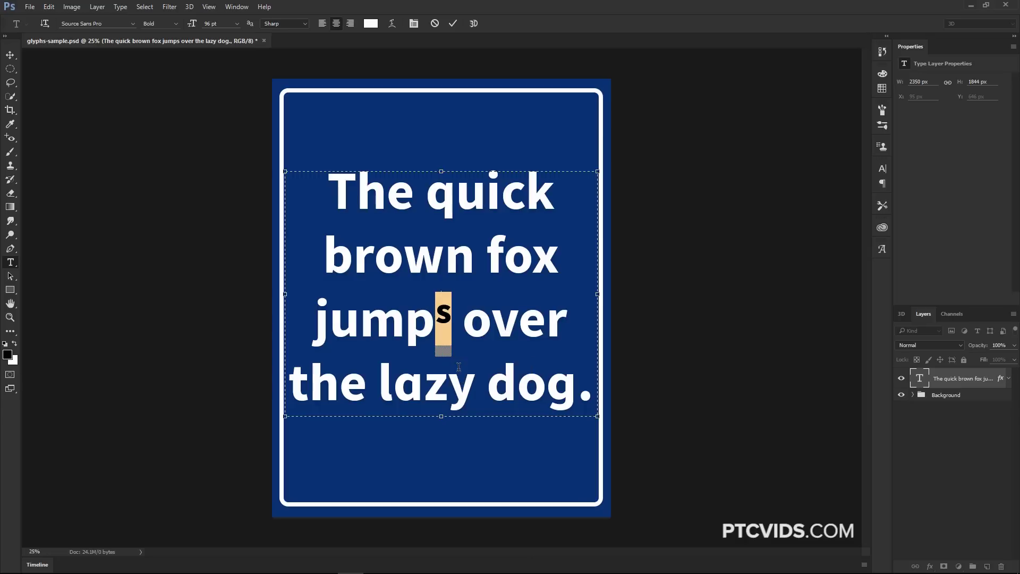
{"action": "left_click", "coordinate": [448, 375]}
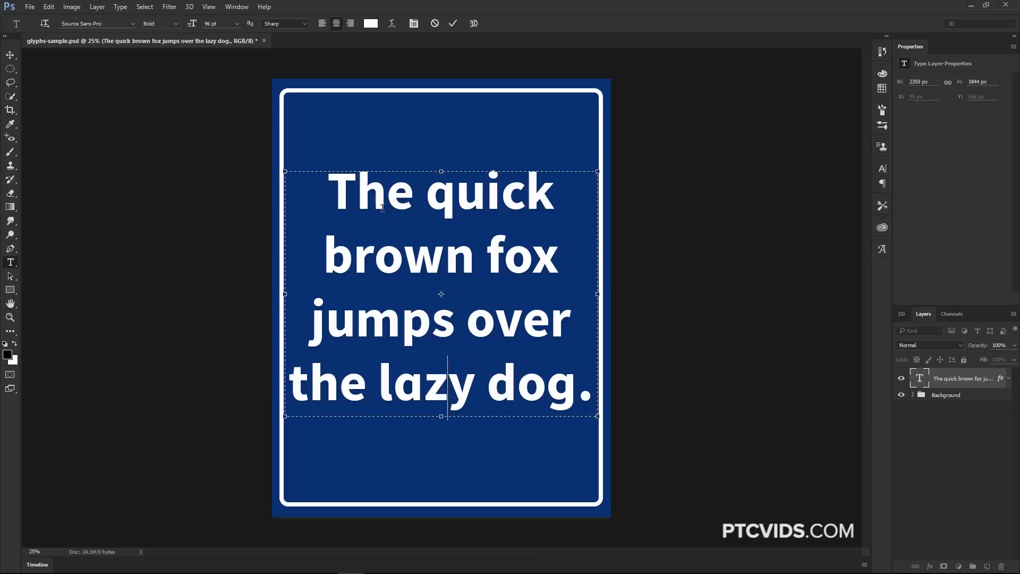
Apply Arial to the entire pangram text.
{"action": "mouse_move", "coordinate": [329, 195]}
{"action": "left_mouse_down"}
{"action": "mouse_move", "coordinate": [383, 208]}
{"action": "mouse_move", "coordinate": [591, 397]}
{"action": "left_mouse_up"}
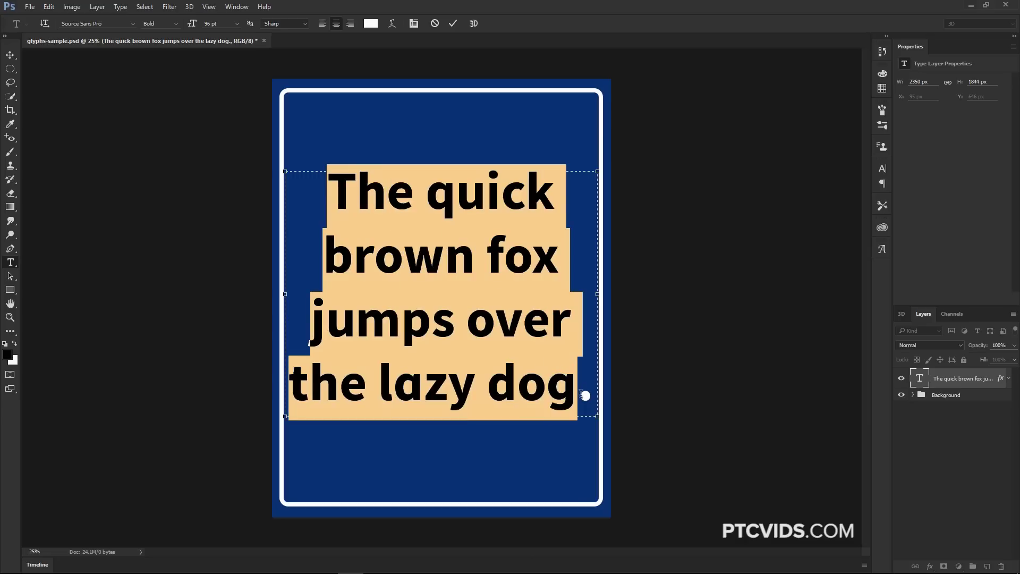
{"action": "left_click", "coordinate": [133, 23]}
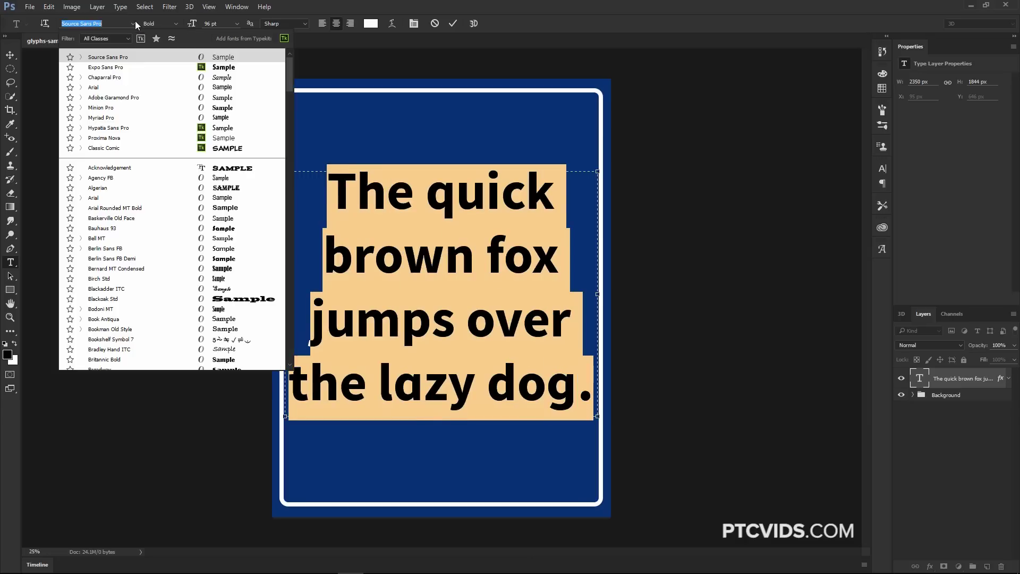
{"action": "left_click", "coordinate": [106, 88]}
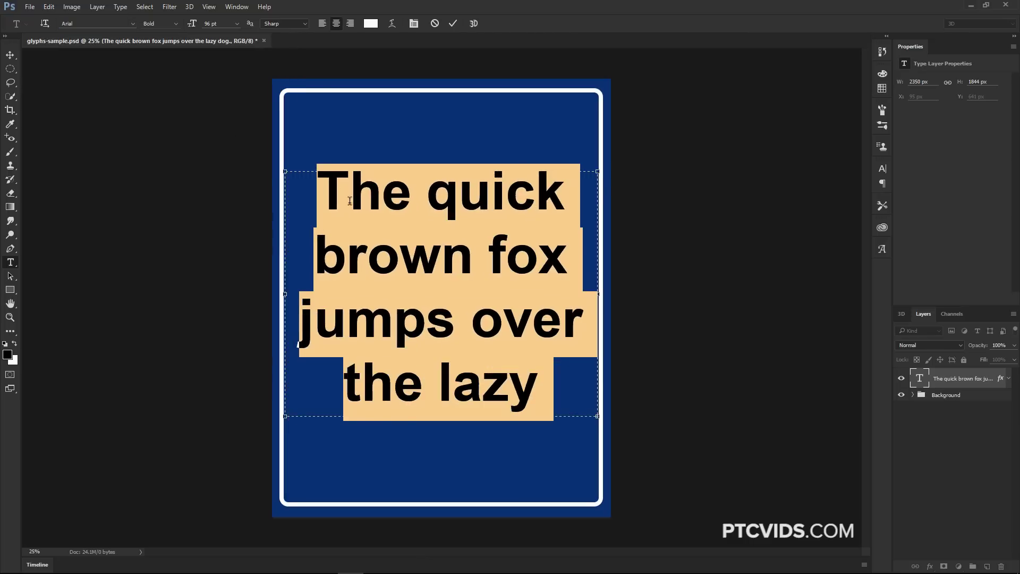
Check the Glyphs panel for alternates of the a in 'lazy', then reselect all text.
{"action": "mouse_move", "coordinate": [538, 374]}
{"action": "left_mouse_down"}
{"action": "mouse_move", "coordinate": [523, 387]}
{"action": "mouse_move", "coordinate": [538, 387]}
{"action": "mouse_move", "coordinate": [460, 387]}
{"action": "left_mouse_up"}
{"action": "left_click", "coordinate": [525, 388]}
{"action": "left_click", "coordinate": [478, 387]}
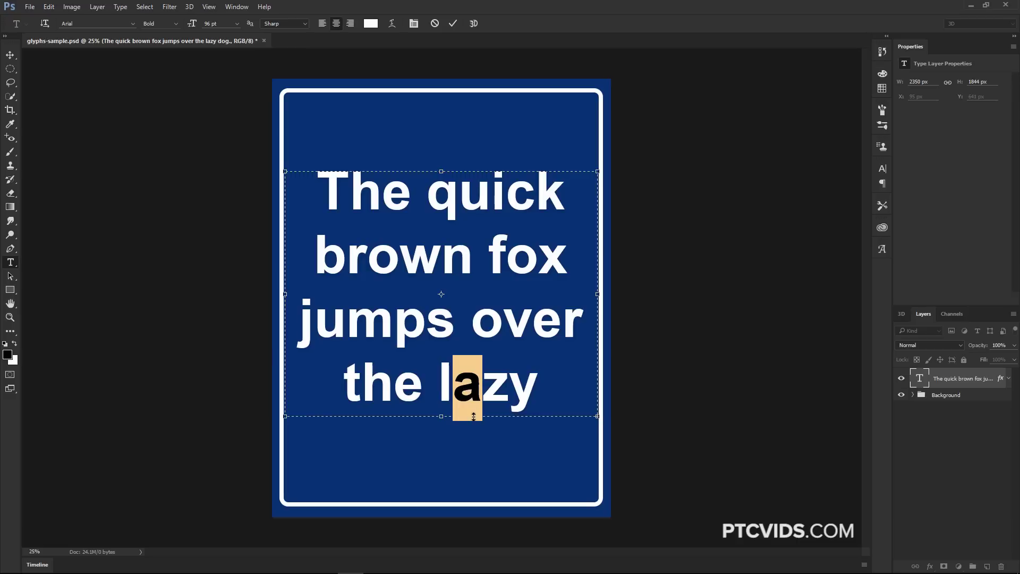
{"action": "left_click", "coordinate": [881, 249]}
{"action": "left_click", "coordinate": [785, 278]}
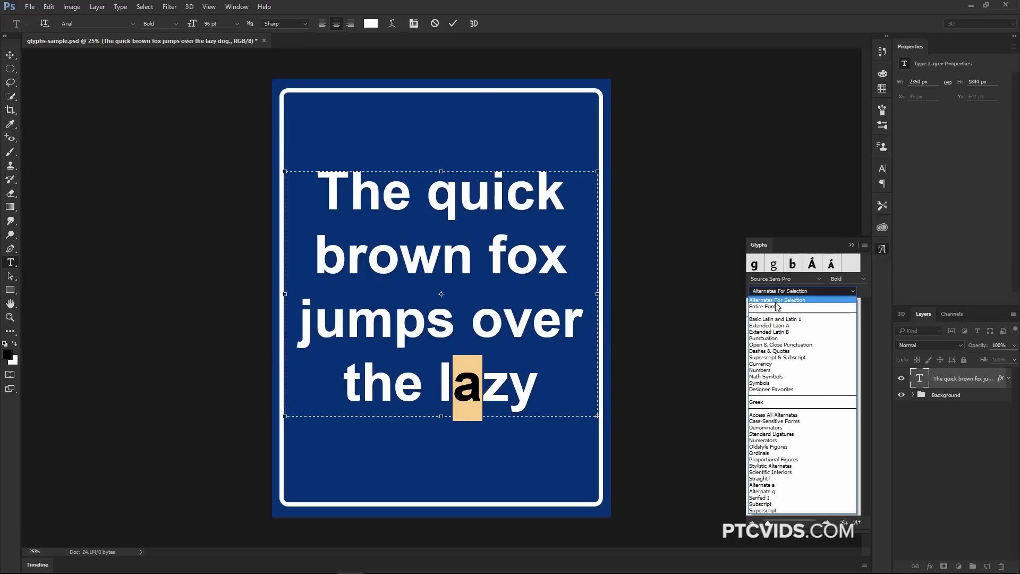
{"action": "left_click", "coordinate": [775, 301]}
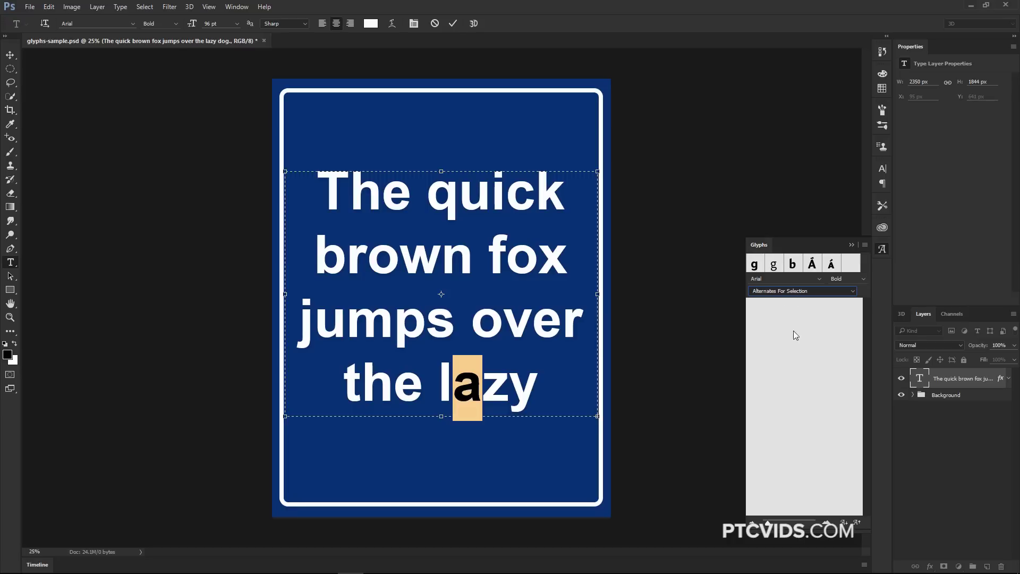
{"action": "left_click", "coordinate": [852, 245]}
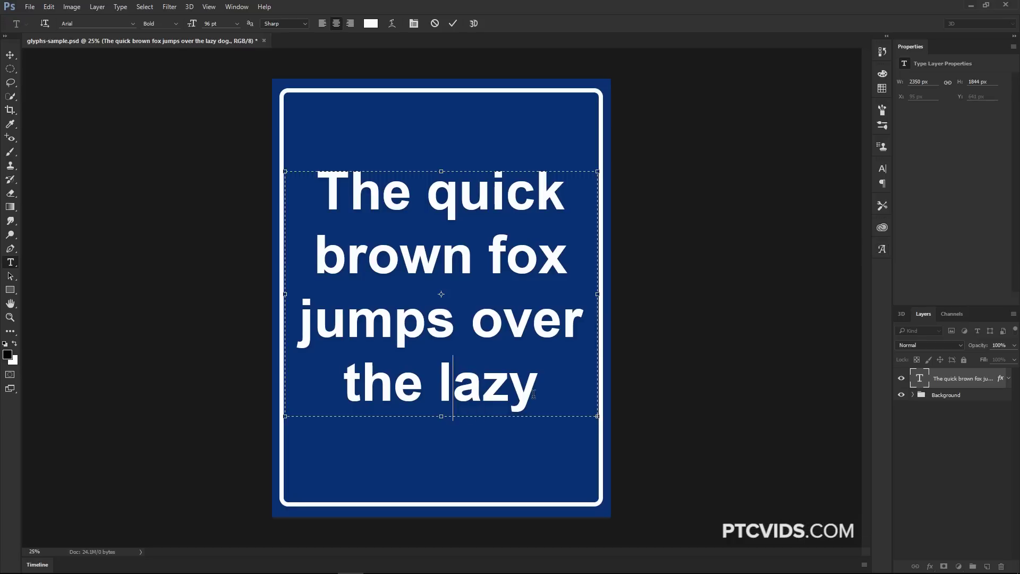
{"action": "left_click_drag", "start_coordinate": [535, 395], "coordinate": [275, 211]}
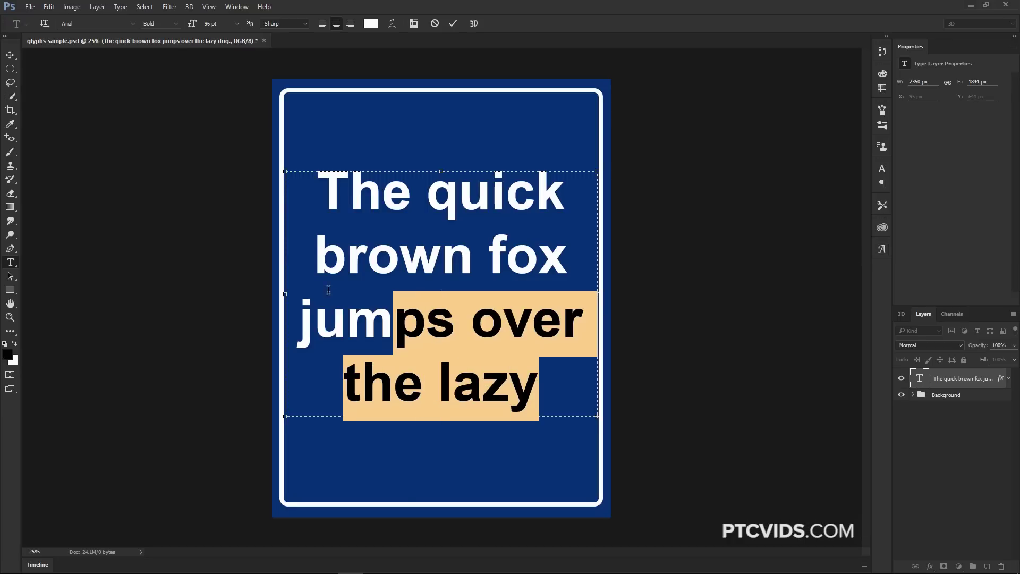
Set the pangram font to Chaparral Pro Bold.
{"action": "left_click", "coordinate": [115, 23]}
{"action": "type", "text": "pro"}
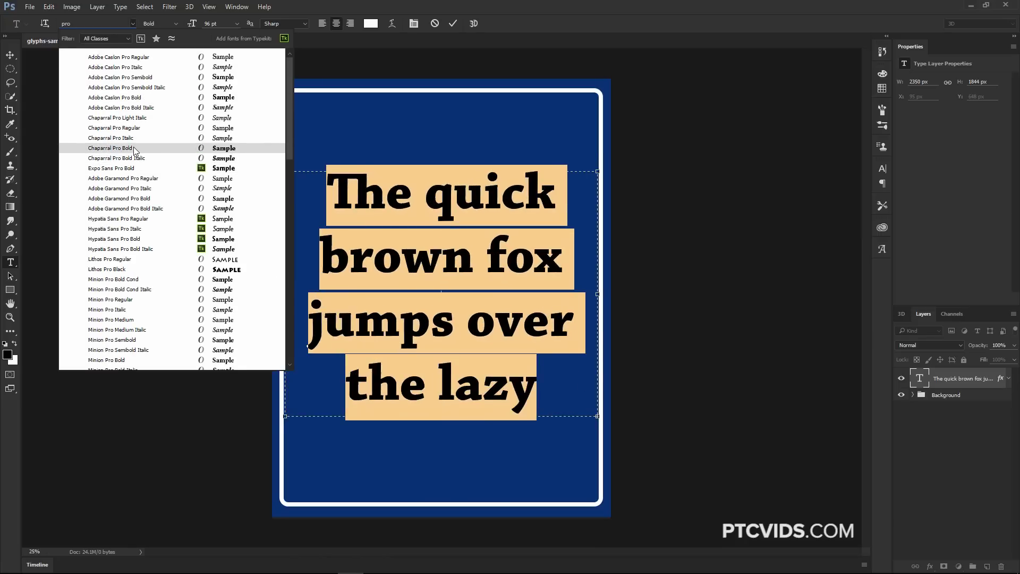
{"action": "left_click", "coordinate": [135, 149]}
{"action": "left_click", "coordinate": [518, 196]}
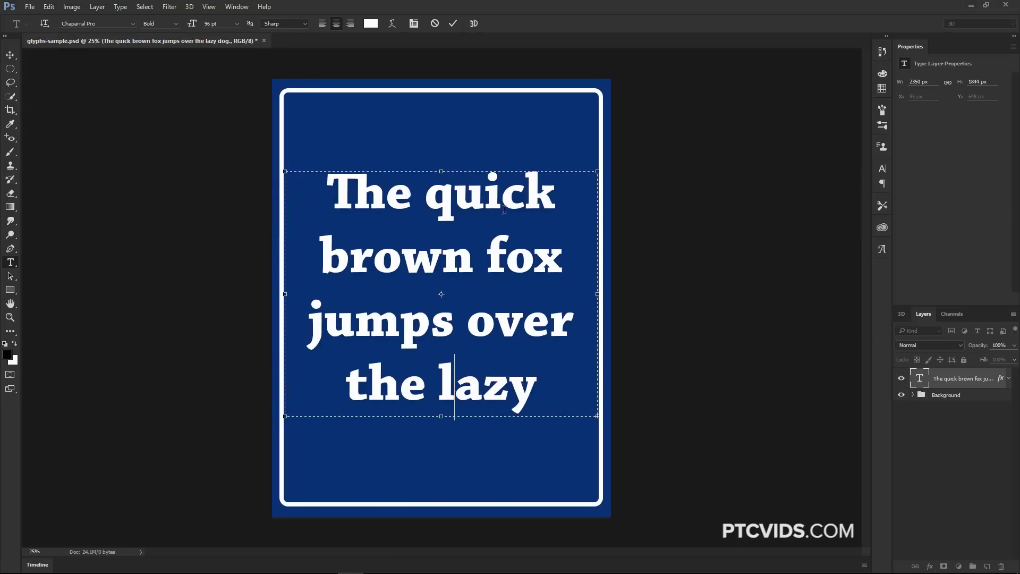
Swap the k in 'quick' for its alternate lowercase k glyph.
{"action": "double_click", "coordinate": [538, 197]}
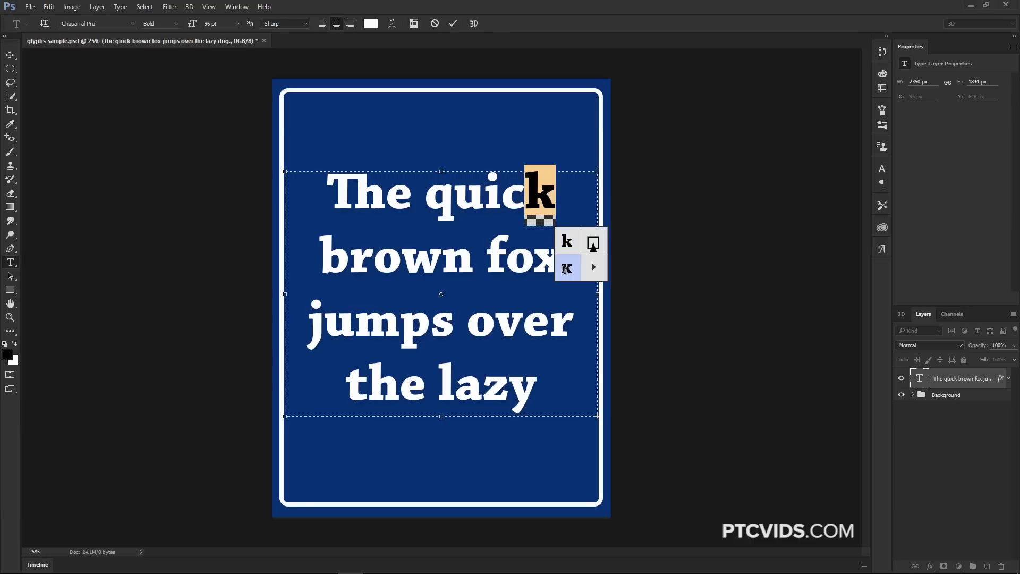
{"action": "mouse_move", "coordinate": [540, 193]}
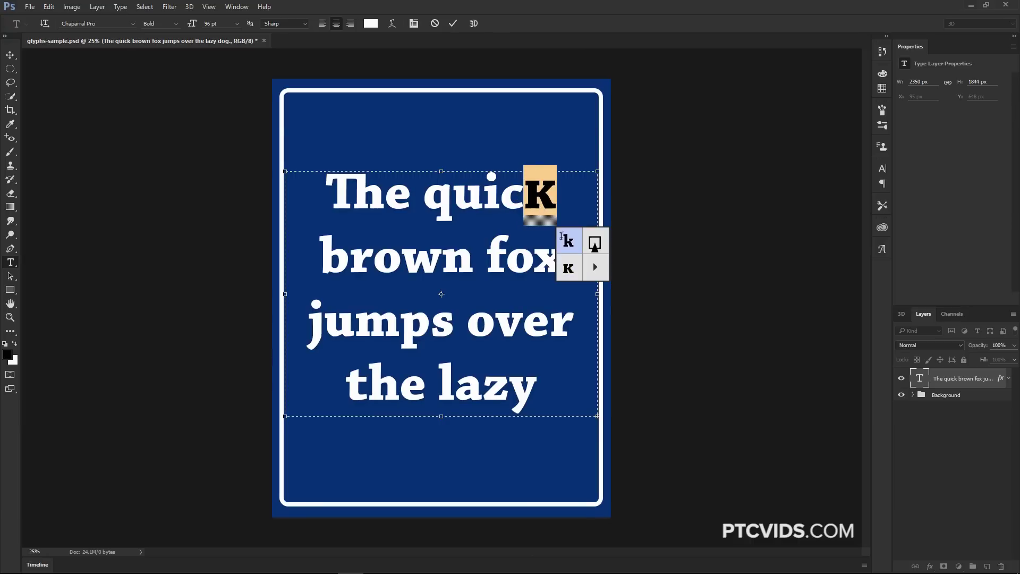
{"action": "left_click", "coordinate": [565, 254]}
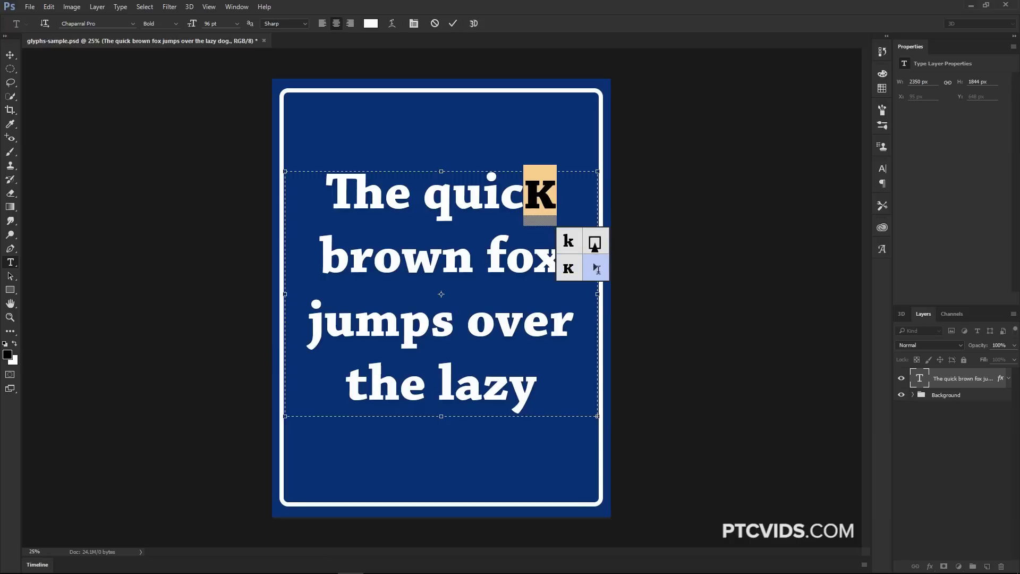
{"action": "left_click", "coordinate": [593, 266]}
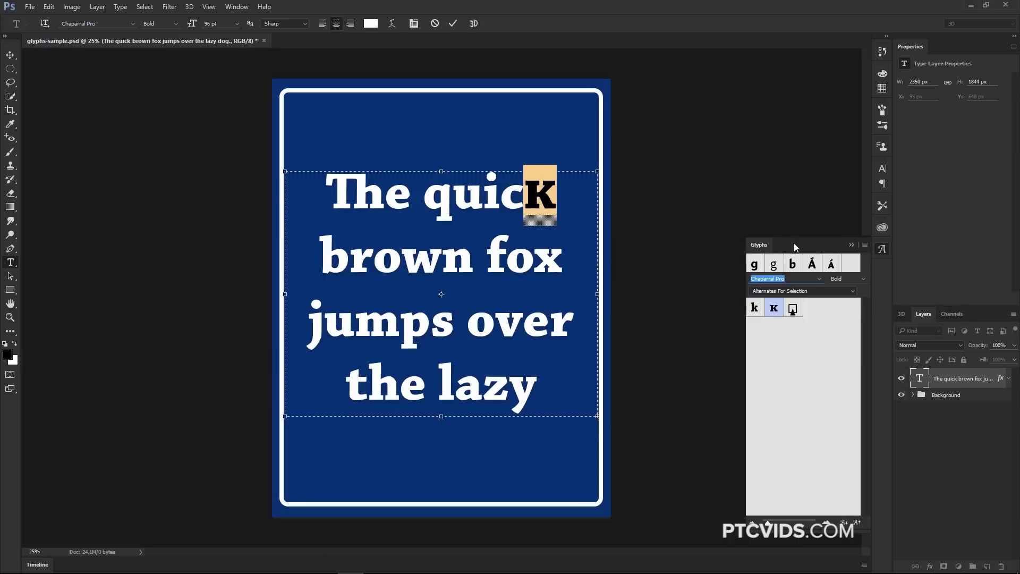
{"action": "left_click", "coordinate": [852, 244]}
{"action": "mouse_move", "coordinate": [540, 195]}
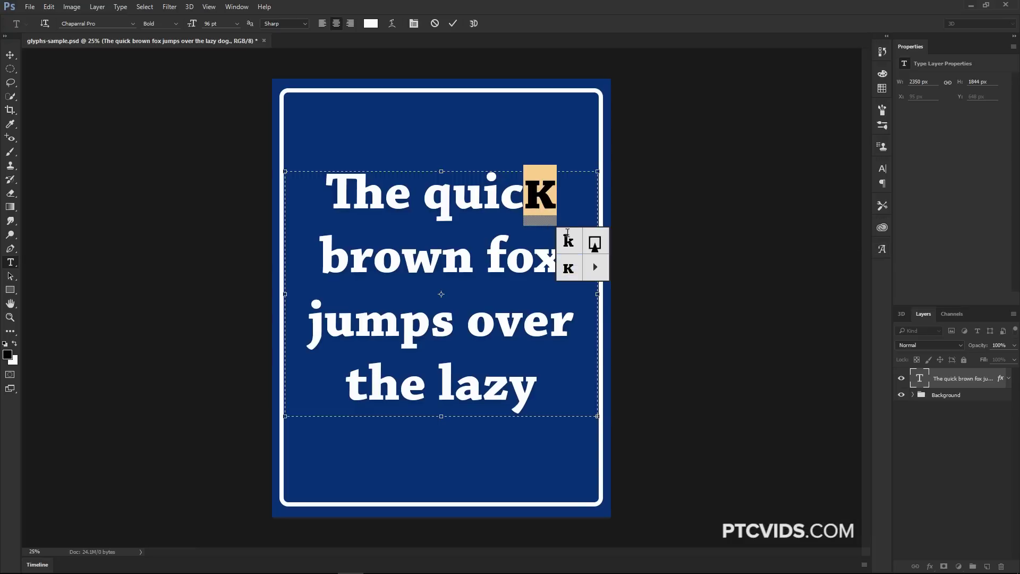
{"action": "left_click", "coordinate": [569, 242]}
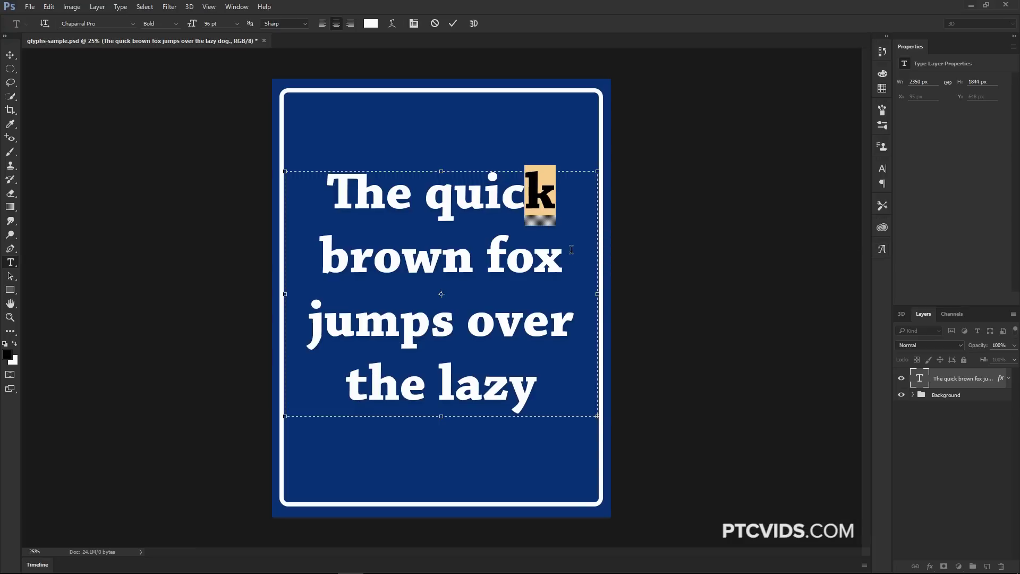